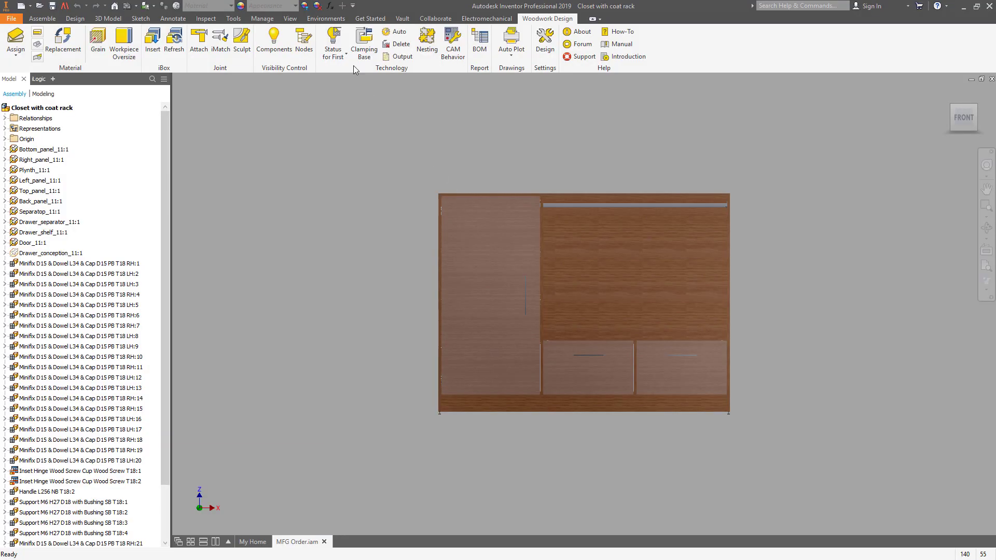
- Show the CNC processing status markers on the closet parts with Status for First
{"action": "left_click", "coordinate": [334, 47]}
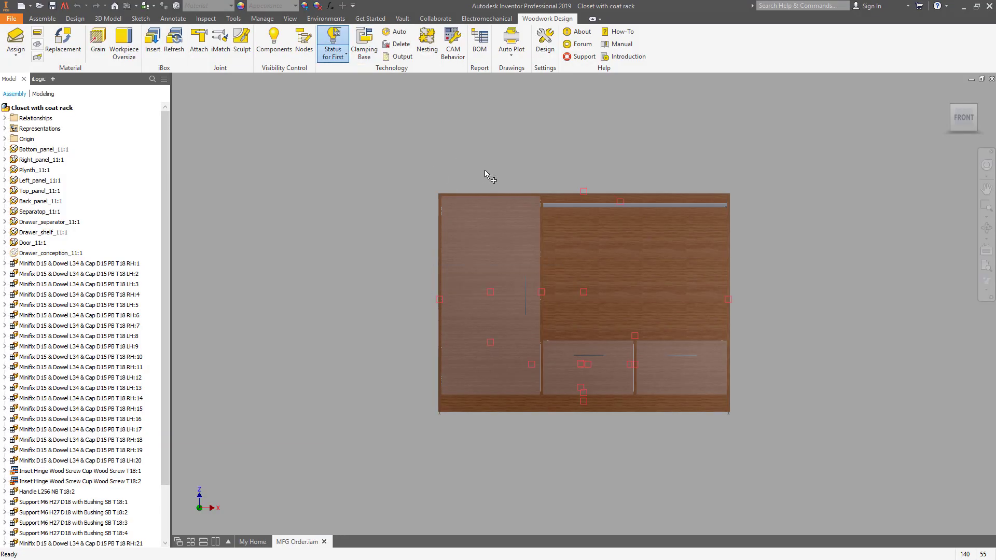
- Recreate CNC technology from scratch with the Woodwop for Nesting router and dismiss the report
{"action": "key", "text": "Escape"}
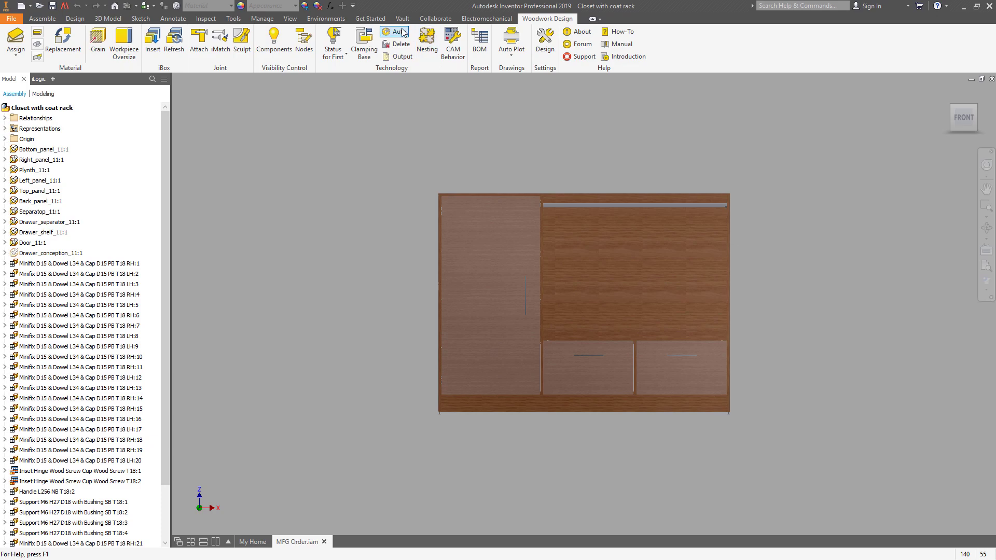
{"action": "left_click", "coordinate": [405, 36]}
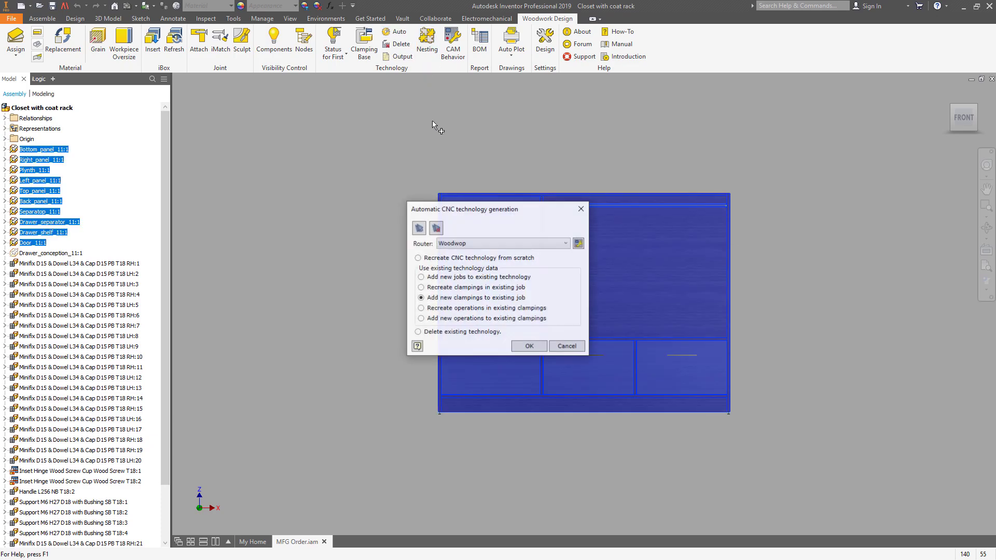
{"action": "left_click", "coordinate": [493, 246]}
{"action": "key", "text": "Escape"}
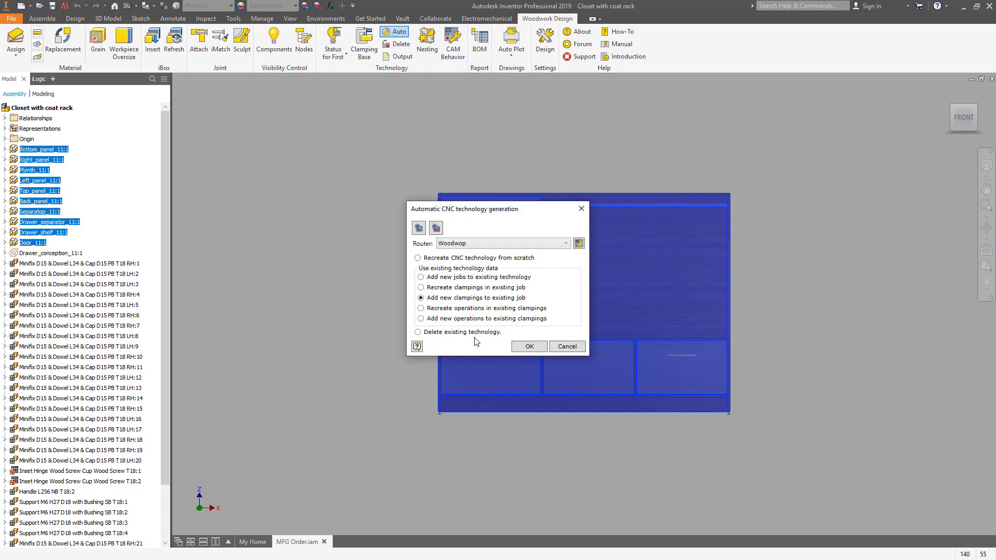
{"action": "left_click", "coordinate": [452, 260]}
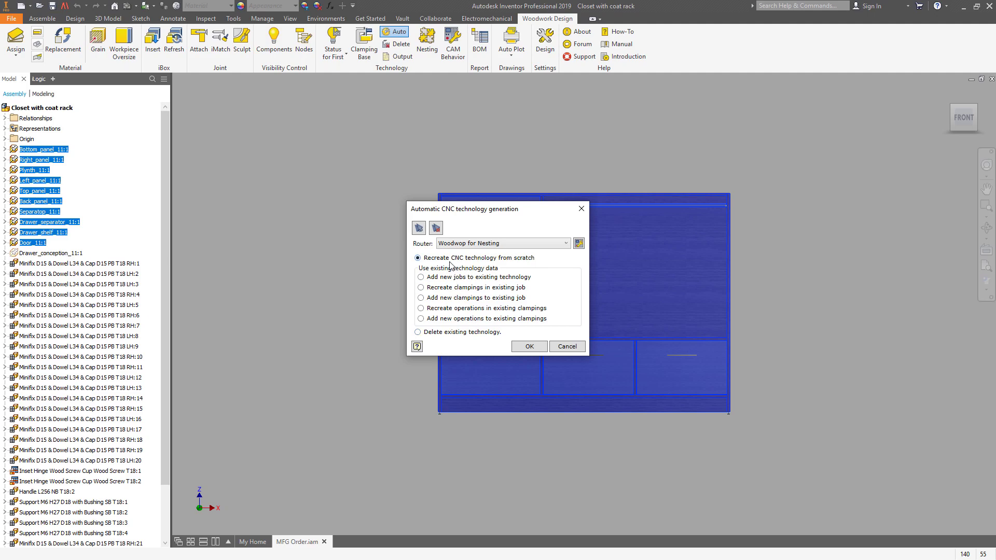
{"action": "left_click", "coordinate": [528, 347]}
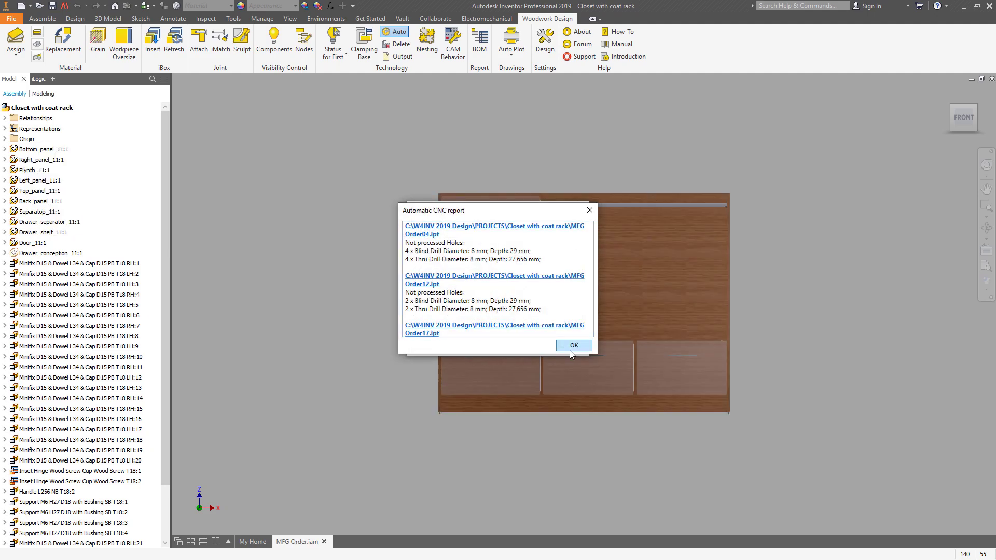
{"action": "left_click", "coordinate": [572, 348]}
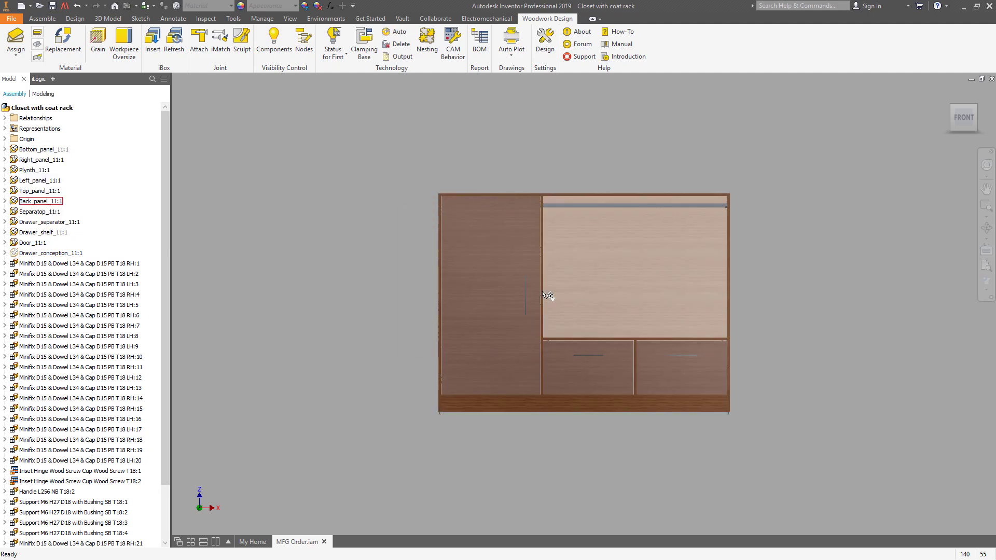
- Build the nesting layout, review the 4 mm LMDF, drawer-part and 3 mm LCB sheets, then close it
{"action": "left_click", "coordinate": [455, 60]}
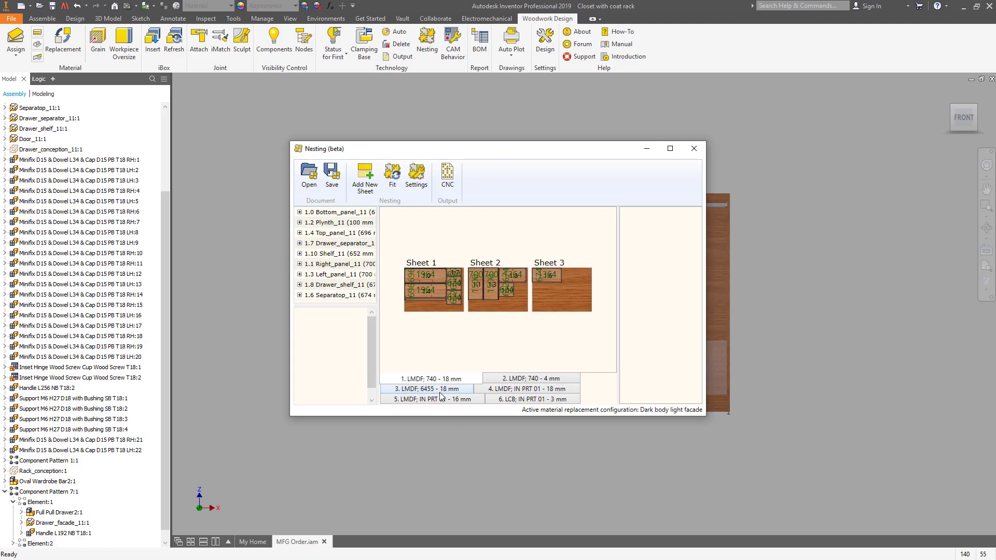
{"action": "left_click", "coordinate": [505, 378]}
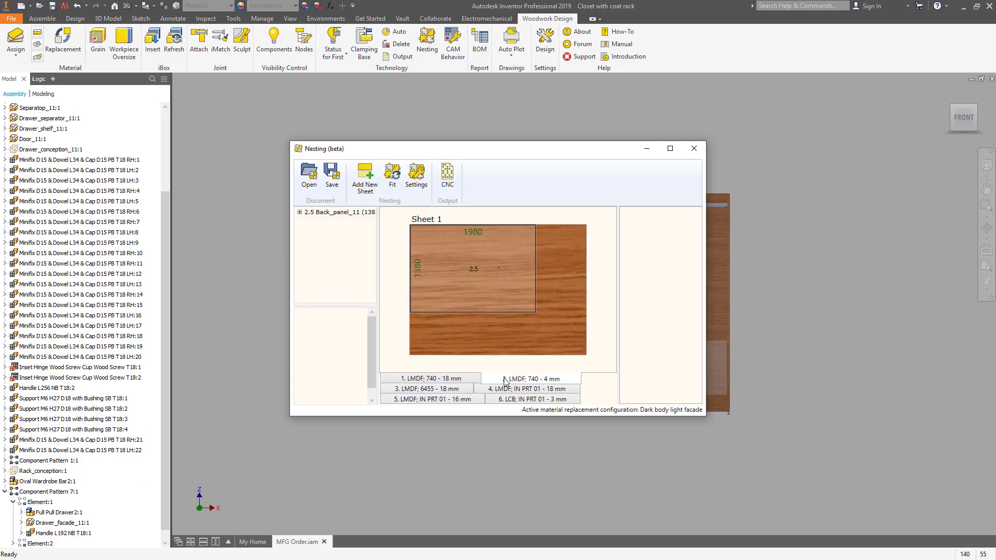
{"action": "left_click", "coordinate": [460, 390]}
{"action": "left_click", "coordinate": [492, 380]}
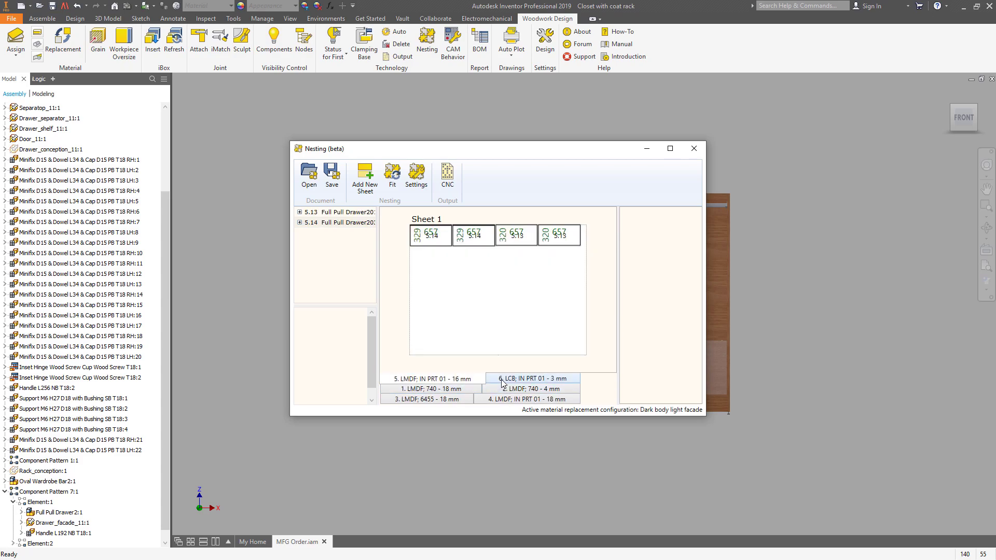
{"action": "left_click", "coordinate": [502, 384]}
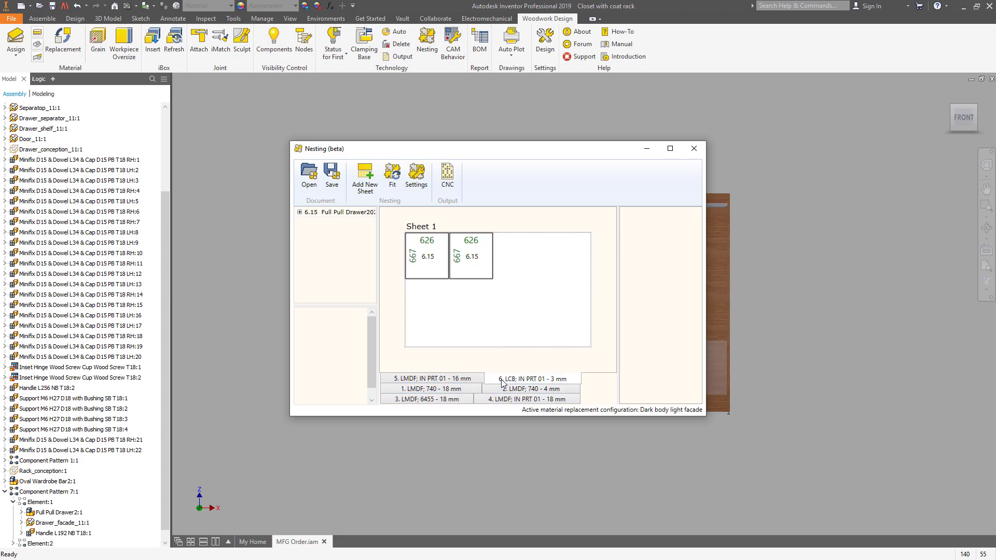
{"action": "left_click", "coordinate": [693, 149]}
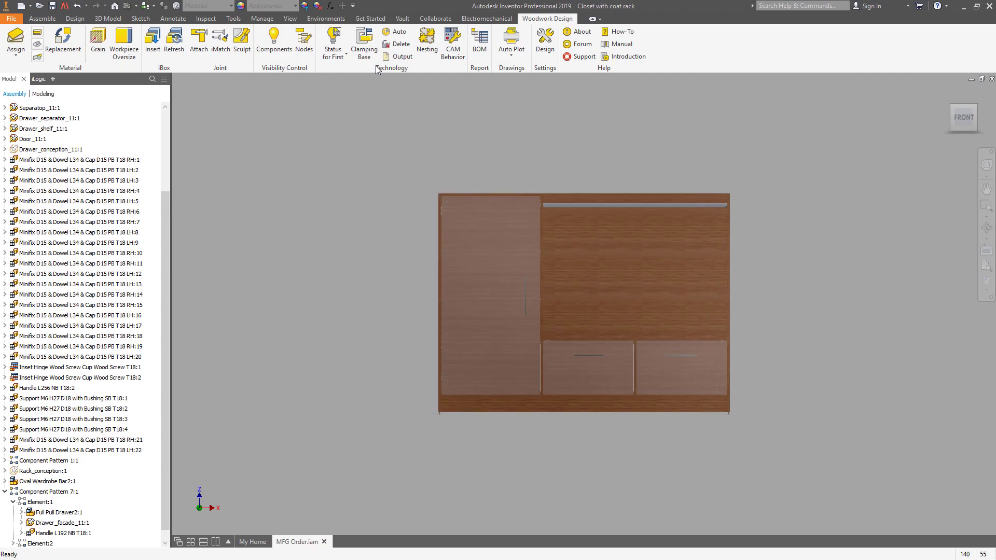
- Add new Woodwop clampings to the existing jobs, then open a closet panel's CNC setup from its status marker
{"action": "left_click", "coordinate": [396, 33]}
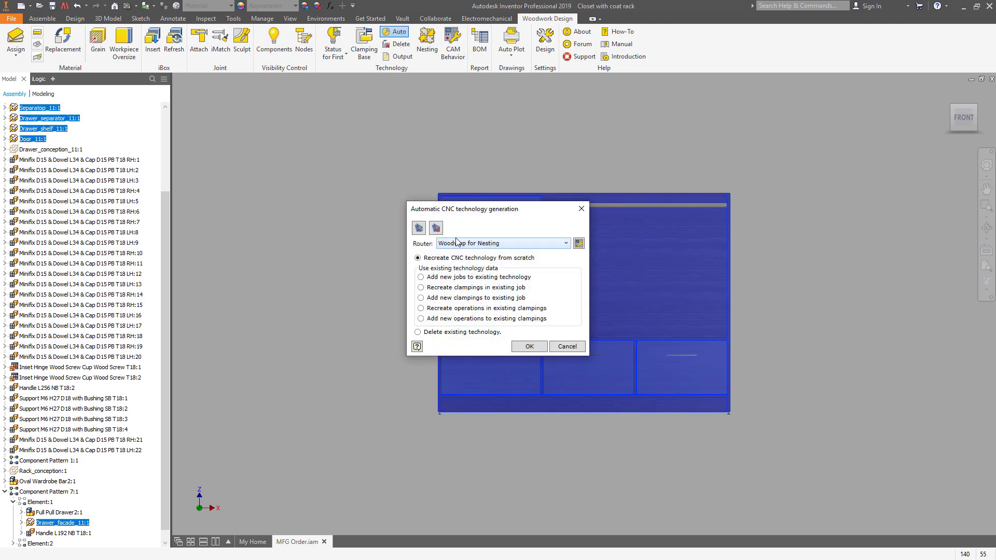
{"action": "left_click", "coordinate": [456, 243]}
{"action": "left_click", "coordinate": [455, 272]}
{"action": "left_click", "coordinate": [421, 298]}
{"action": "left_click", "coordinate": [527, 348]}
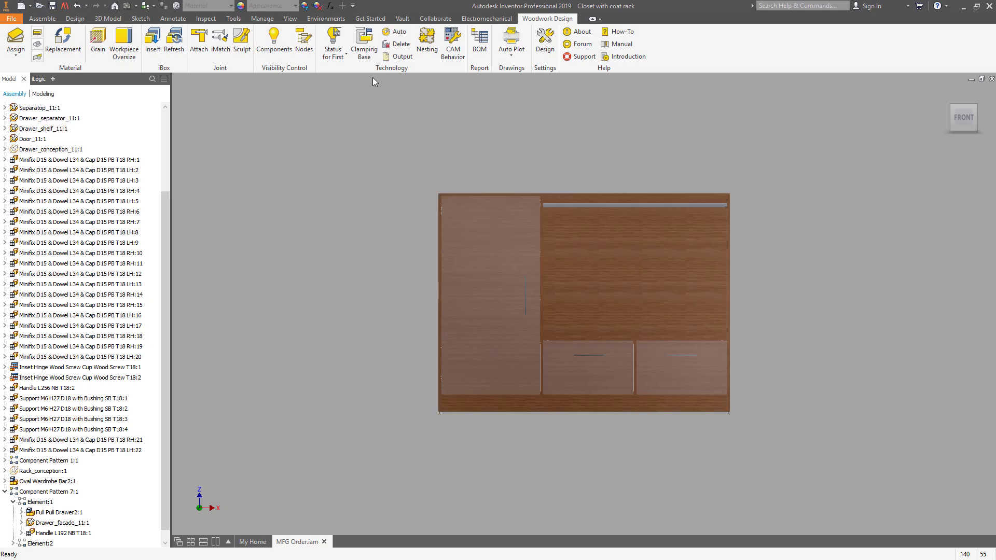
{"action": "left_click", "coordinate": [334, 40]}
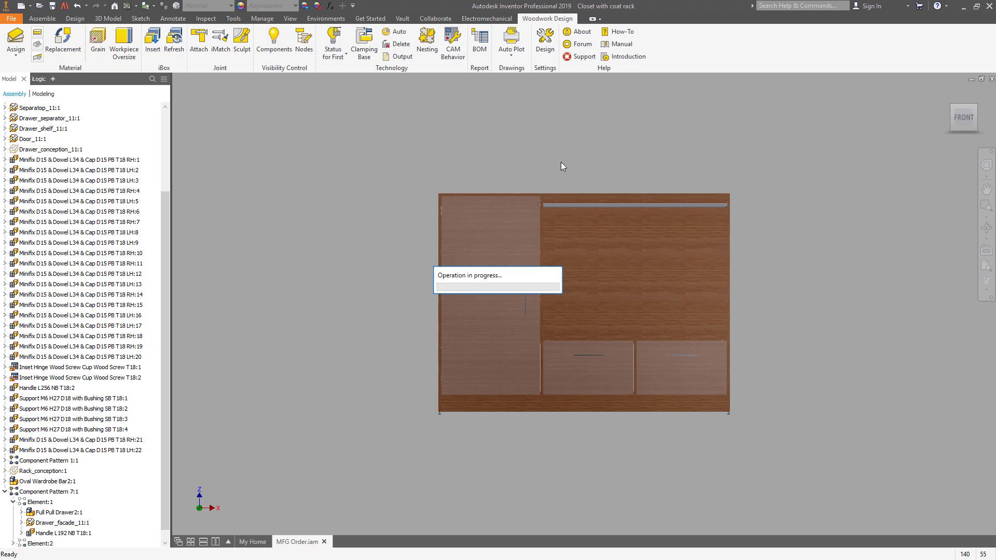
{"action": "left_click", "coordinate": [586, 195]}
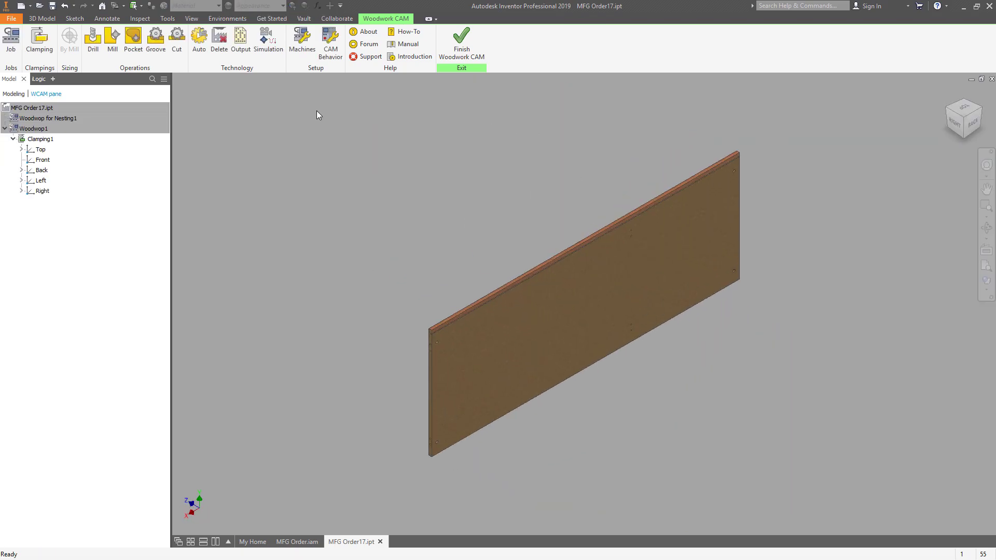
- Expand the Top side's Blind Drill operations to review their parameters
{"action": "left_click", "coordinate": [22, 149]}
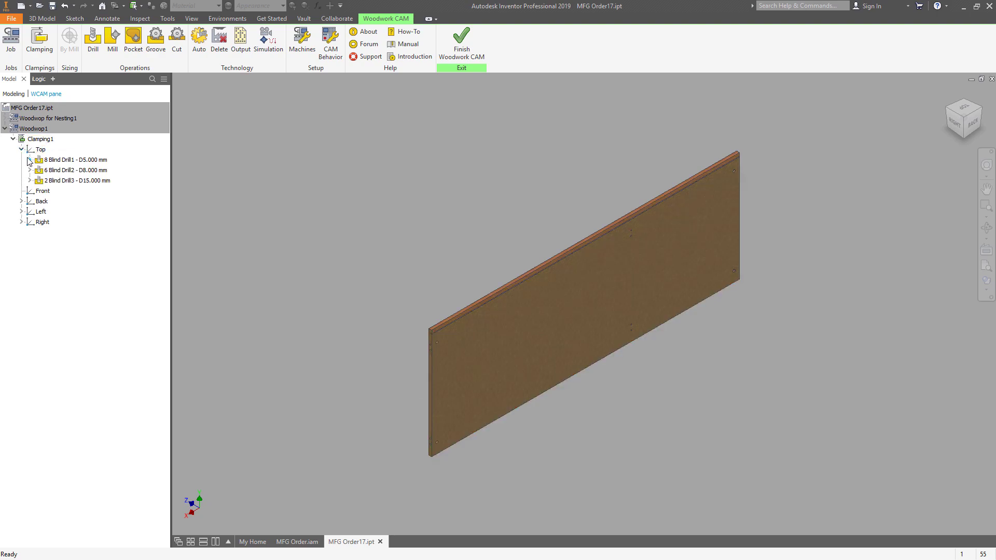
{"action": "left_click", "coordinate": [29, 160]}
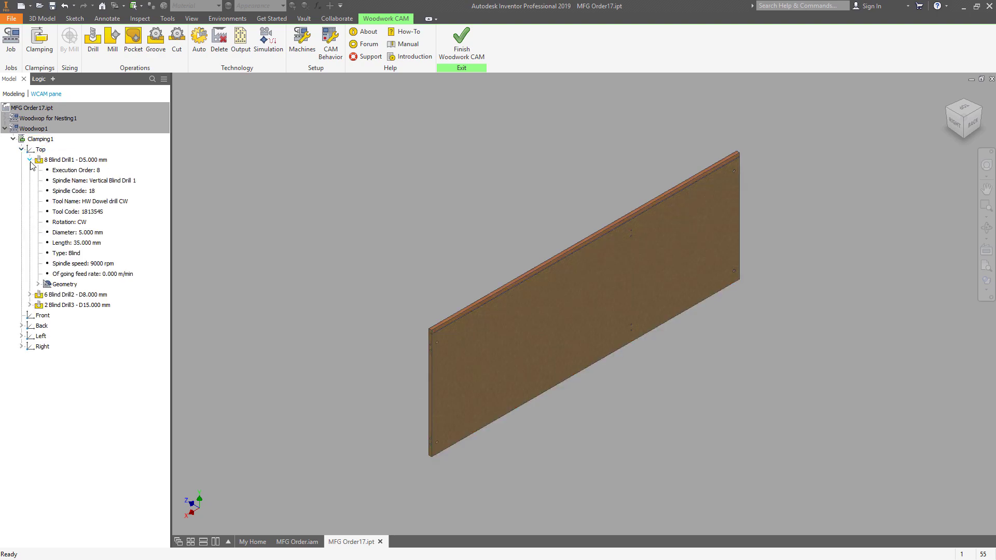
{"action": "left_click", "coordinate": [29, 295]}
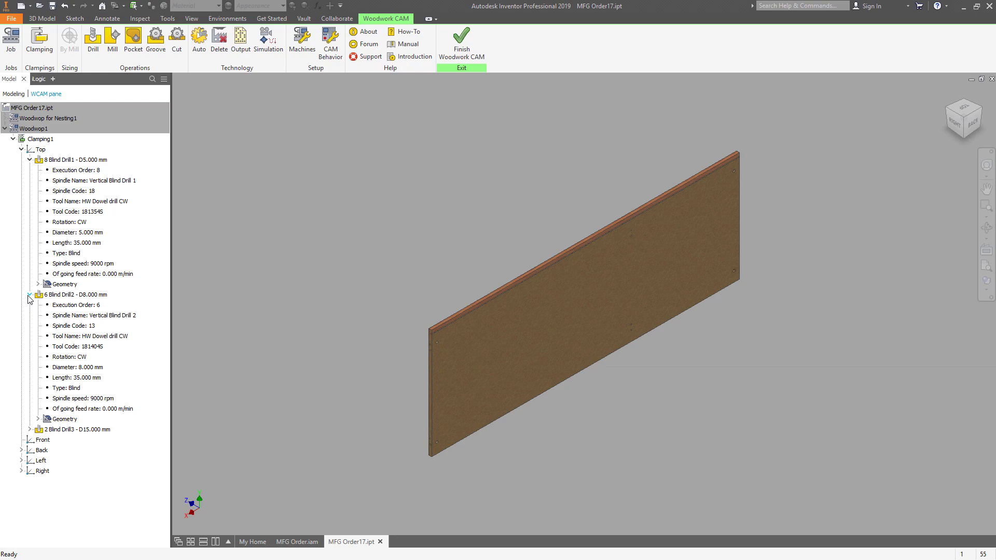
{"action": "left_click", "coordinate": [29, 429]}
{"action": "scroll", "coordinate": [37, 402], "scroll_direction": "up", "scroll_amount": 3}
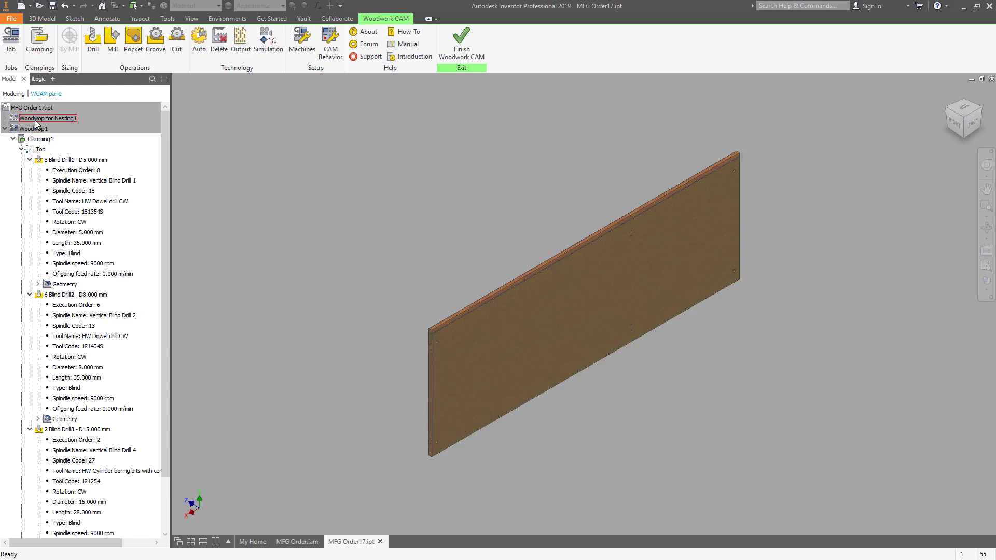
- Open the Woodwop for Nesting1 job and select Nesting1 under its Top plane
{"action": "double_click", "coordinate": [40, 118]}
{"action": "left_click", "coordinate": [13, 118]}
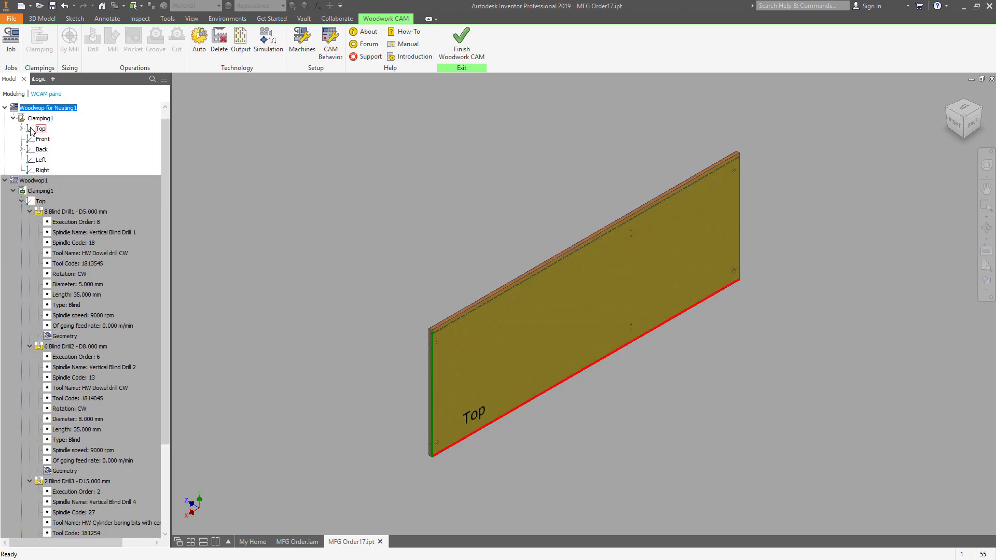
{"action": "left_click", "coordinate": [22, 129]}
{"action": "left_click", "coordinate": [51, 140]}
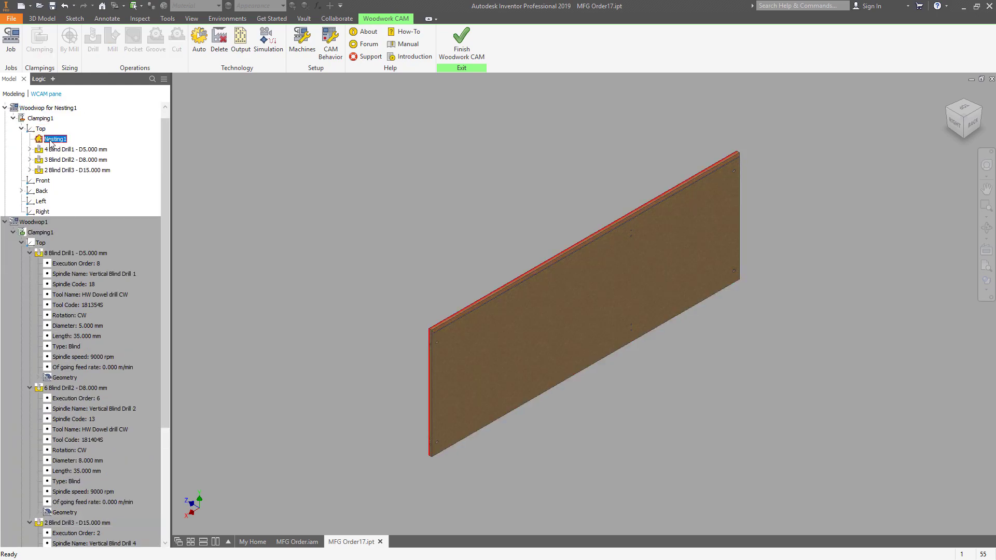
- Play the nesting job's machining simulation and show the drilled material result on the panel
{"action": "left_click", "coordinate": [268, 44]}
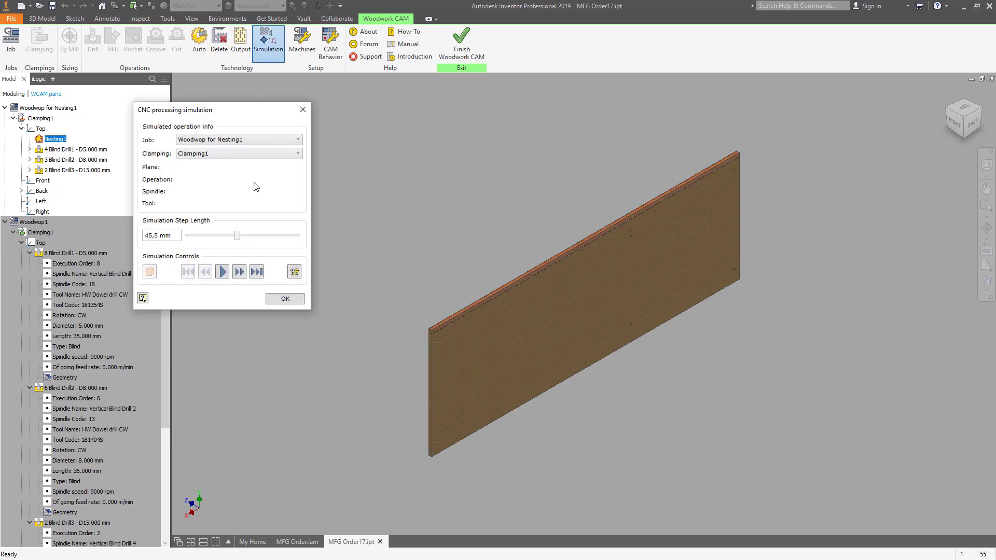
{"action": "left_click", "coordinate": [222, 271]}
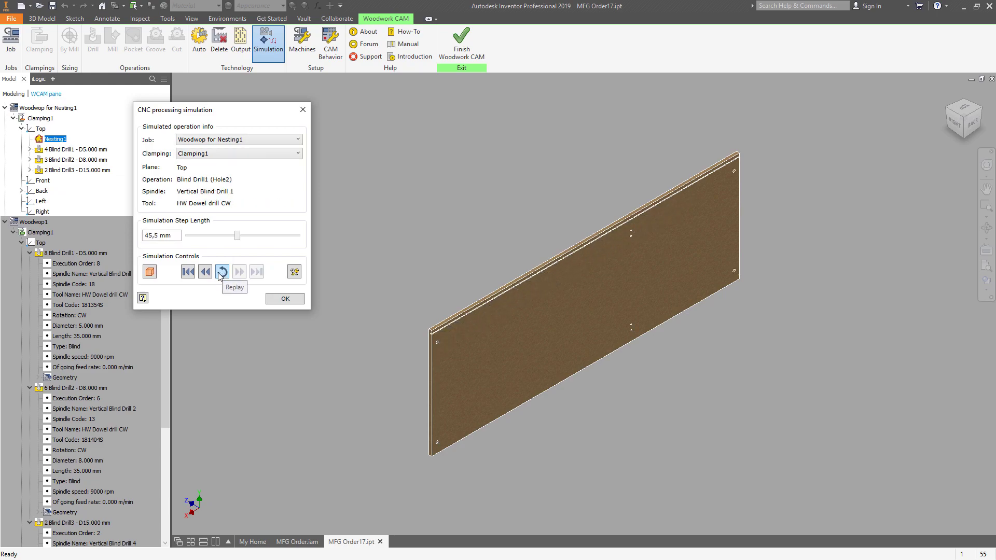
{"action": "left_click", "coordinate": [152, 273]}
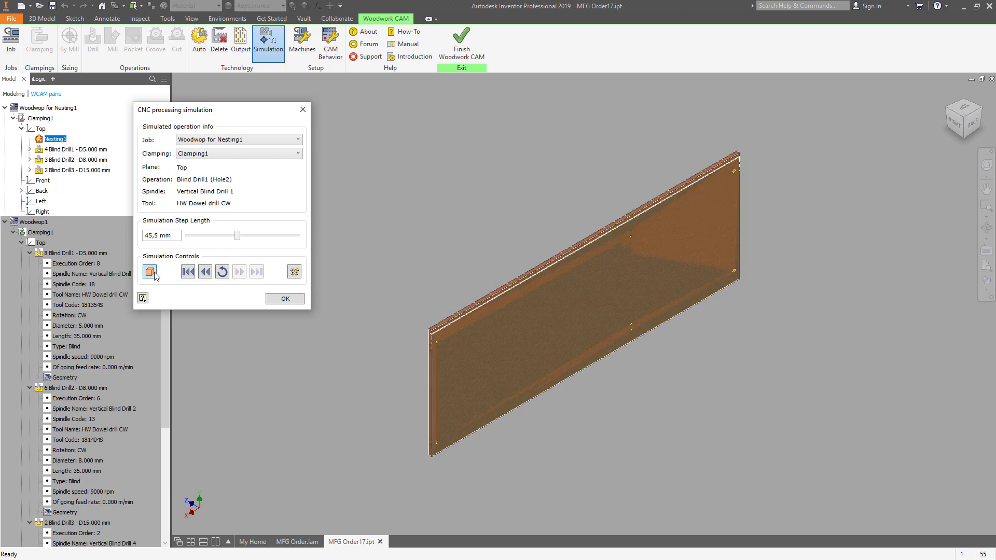
{"action": "left_click", "coordinate": [268, 299]}
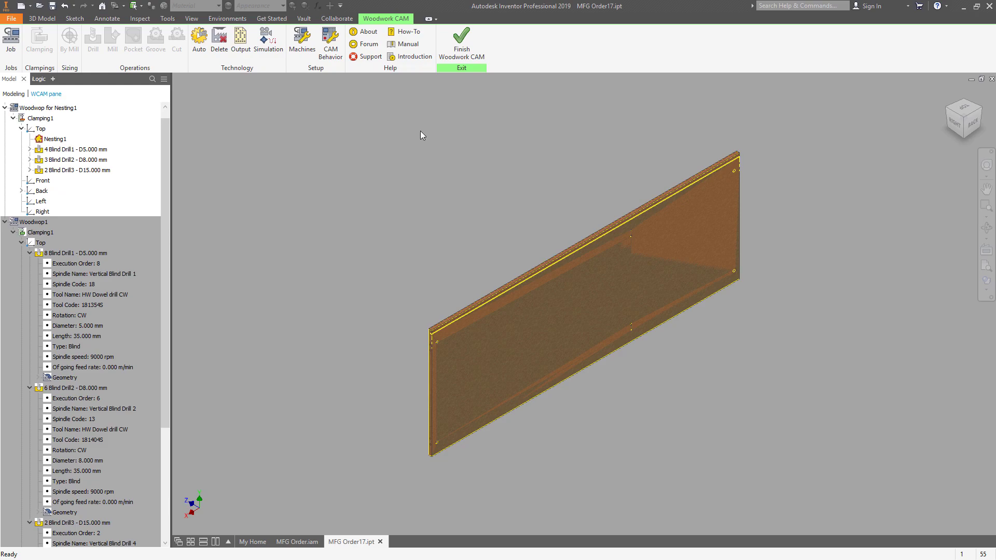
- Finish Woodwork CAM, then close the part and save its changes
{"action": "left_click", "coordinate": [464, 45]}
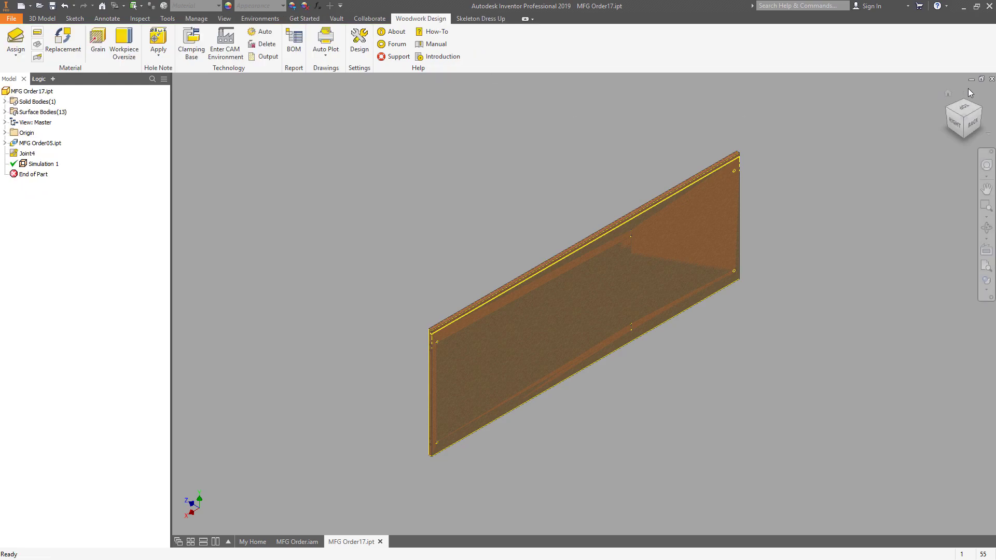
{"action": "left_click", "coordinate": [991, 79]}
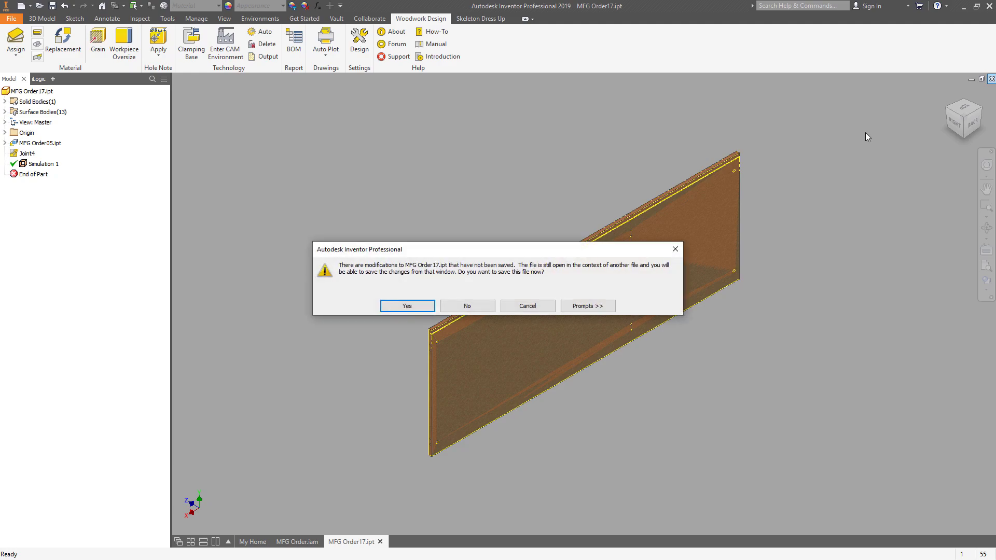
{"action": "left_click", "coordinate": [410, 307]}
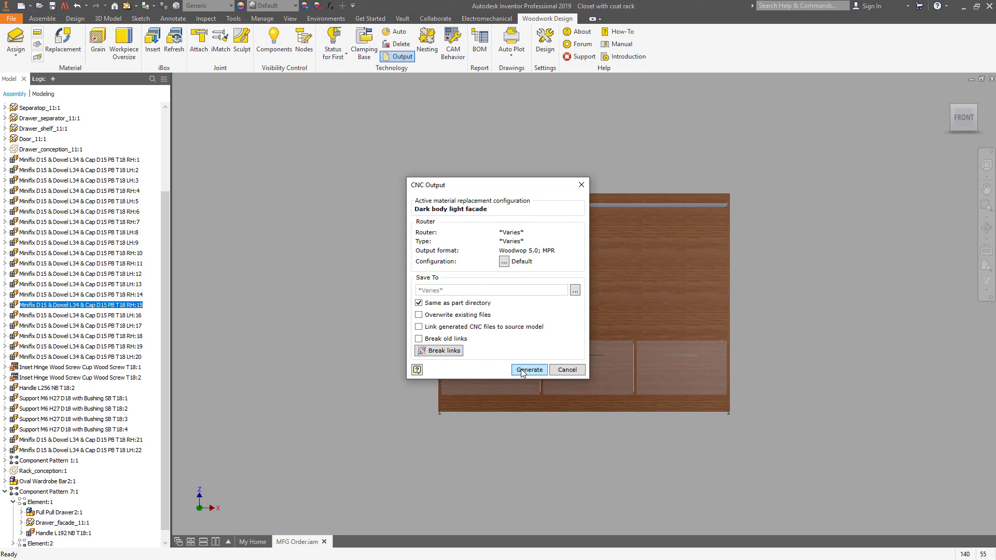
- Generate the 31 CNC program files and open File Explorer
{"action": "left_click", "coordinate": [521, 370]}
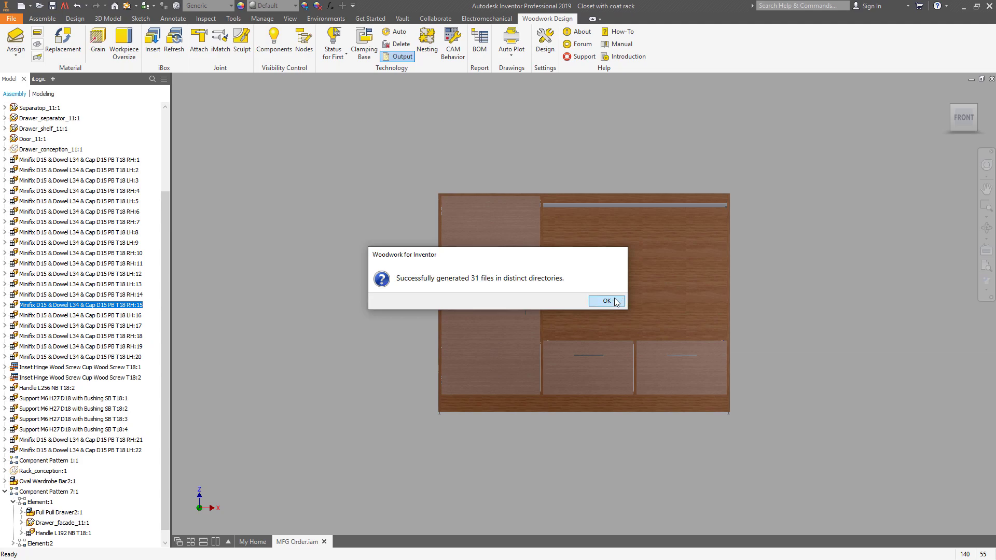
{"action": "left_click", "coordinate": [607, 302]}
{"action": "key", "text": "super+e"}
- Browse to C:\W4INV 2019 Design\PROJECTS\Closet with coat rack, sort by date, and open an .mpr file
{"action": "left_click", "coordinate": [302, 401]}
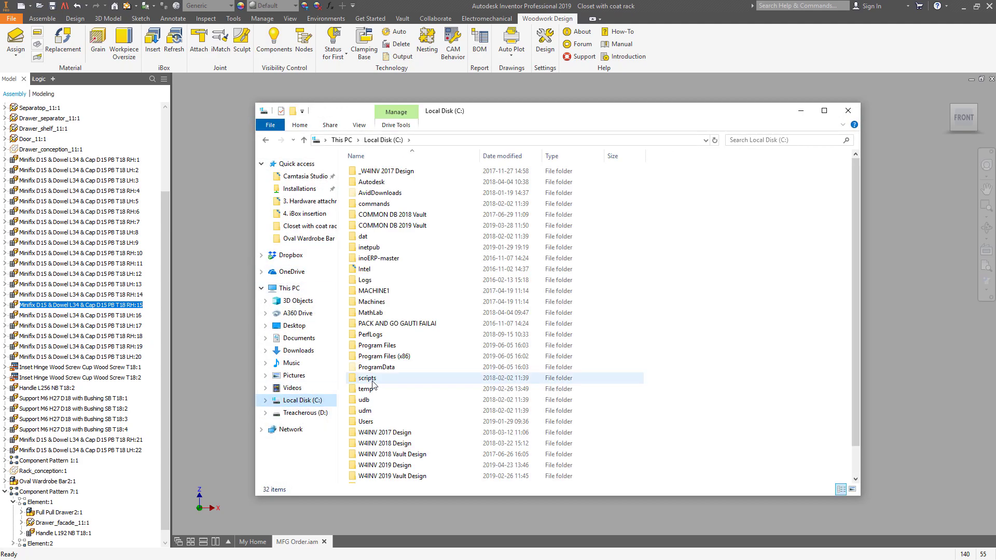
{"action": "double_click", "coordinate": [390, 465]}
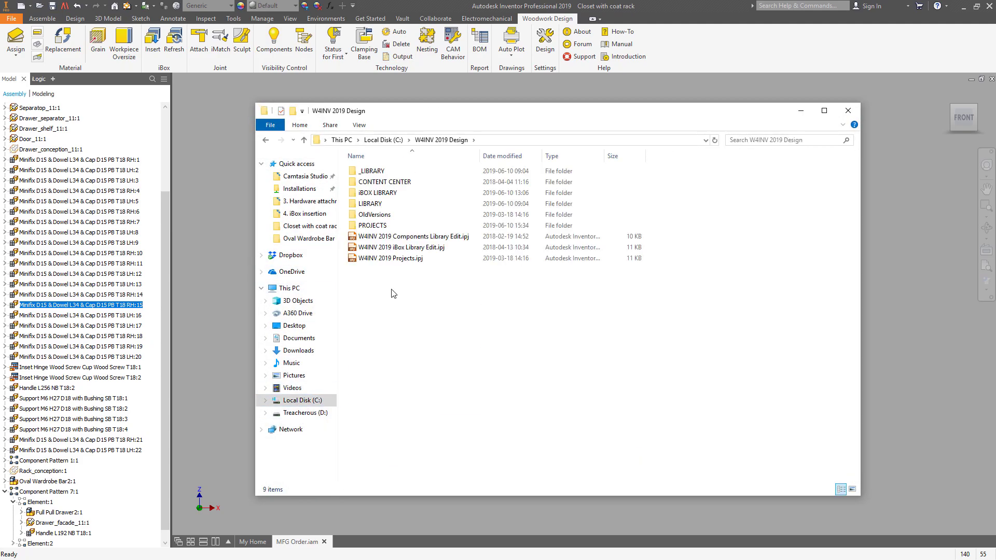
{"action": "double_click", "coordinate": [381, 229]}
{"action": "double_click", "coordinate": [389, 260]}
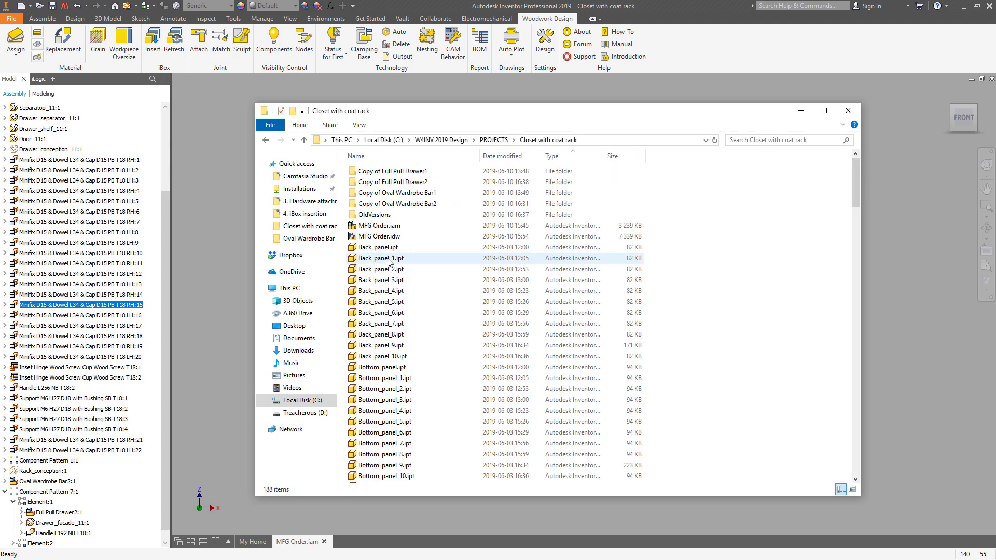
{"action": "scroll", "coordinate": [389, 257], "scroll_direction": "down", "scroll_amount": 5}
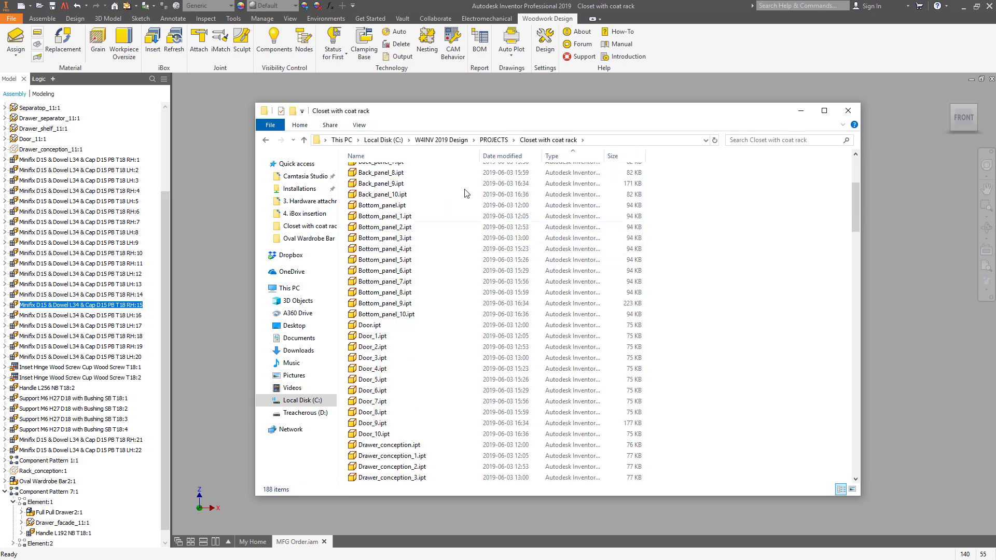
{"action": "left_click", "coordinate": [505, 156]}
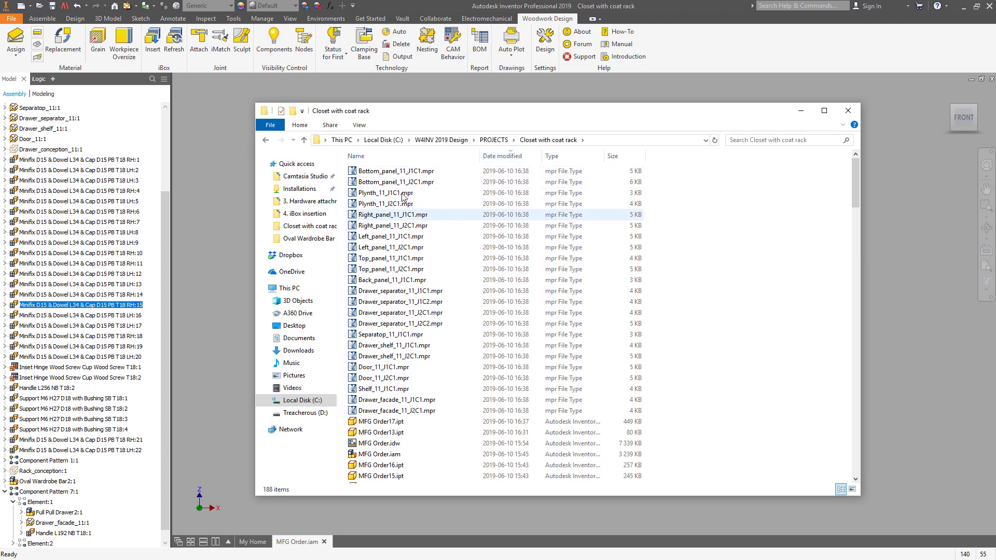
{"action": "double_click", "coordinate": [394, 171]}
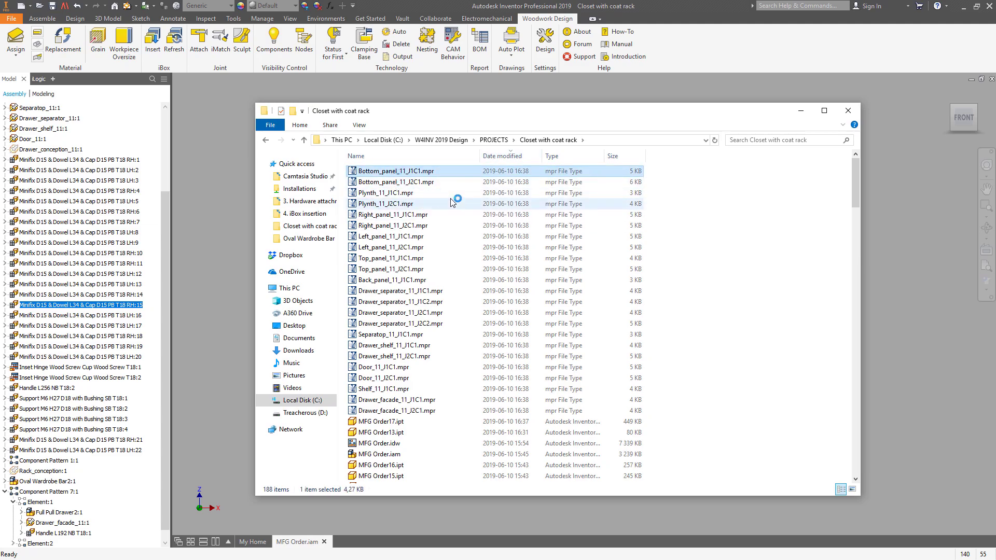